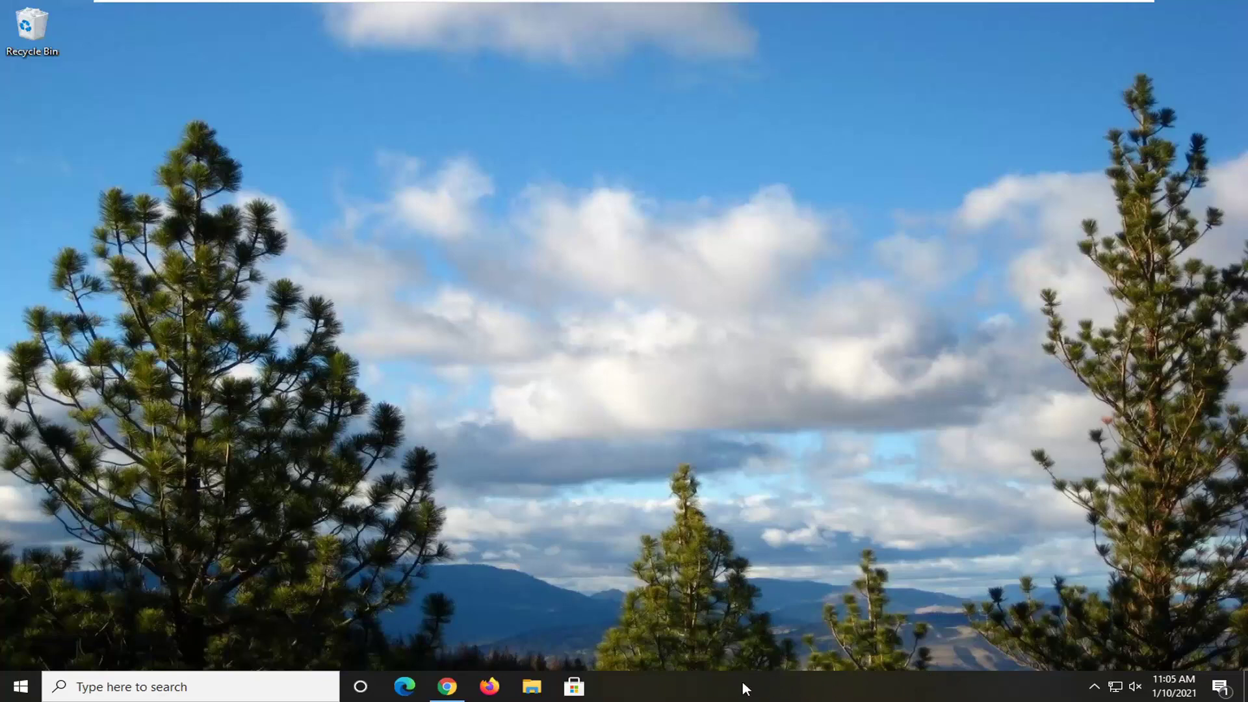
Open Task Manager from the taskbar and review its running processes, with Chrome using most of the CPU
right_click(790, 683)
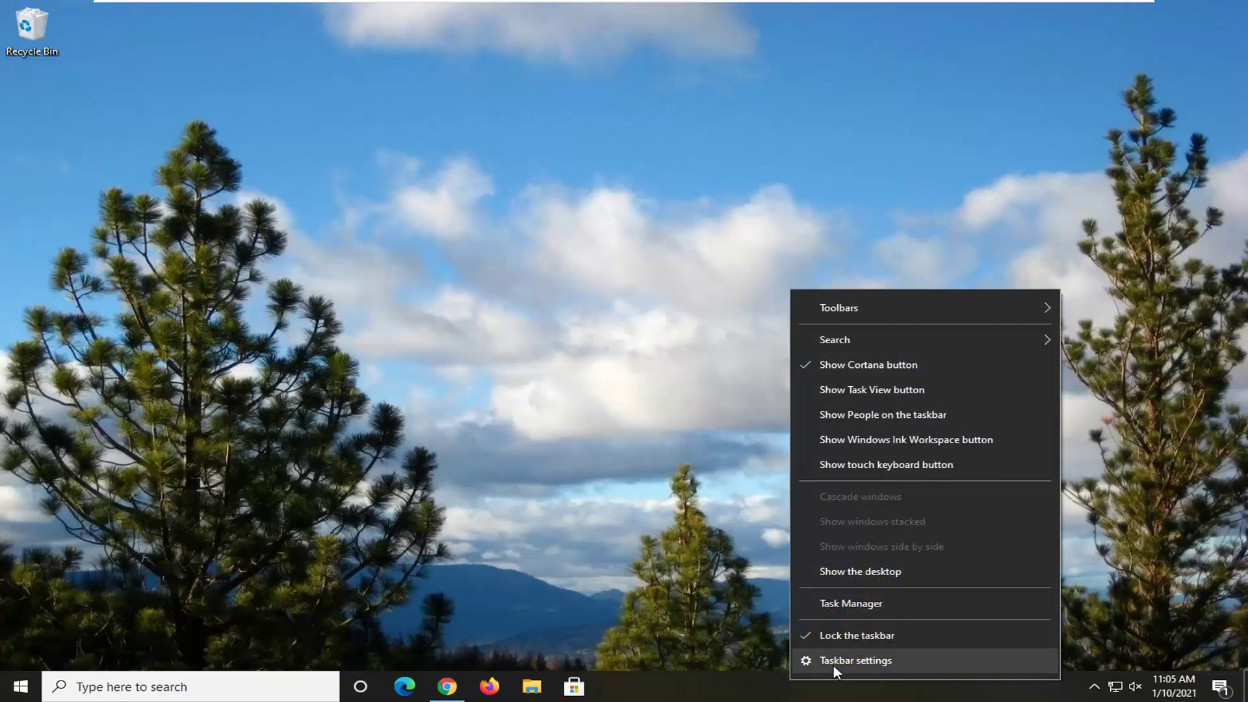
left_click(841, 604)
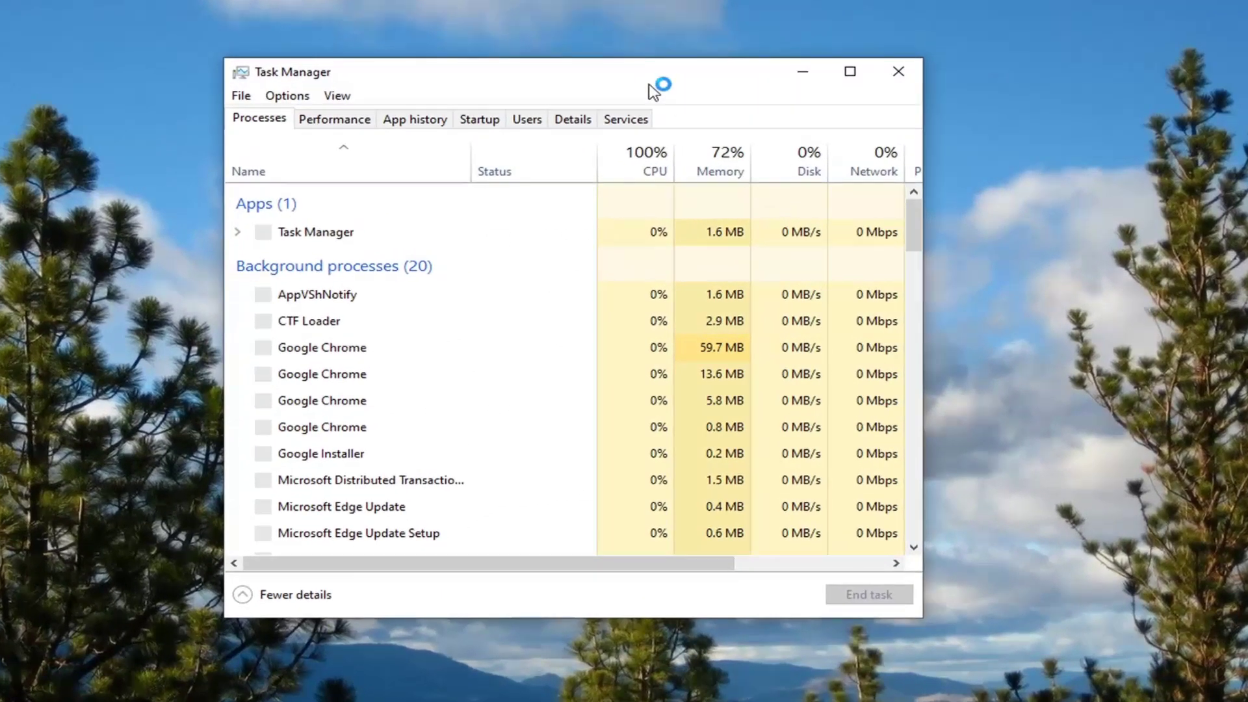
left_click_drag(650, 84, 733, 92)
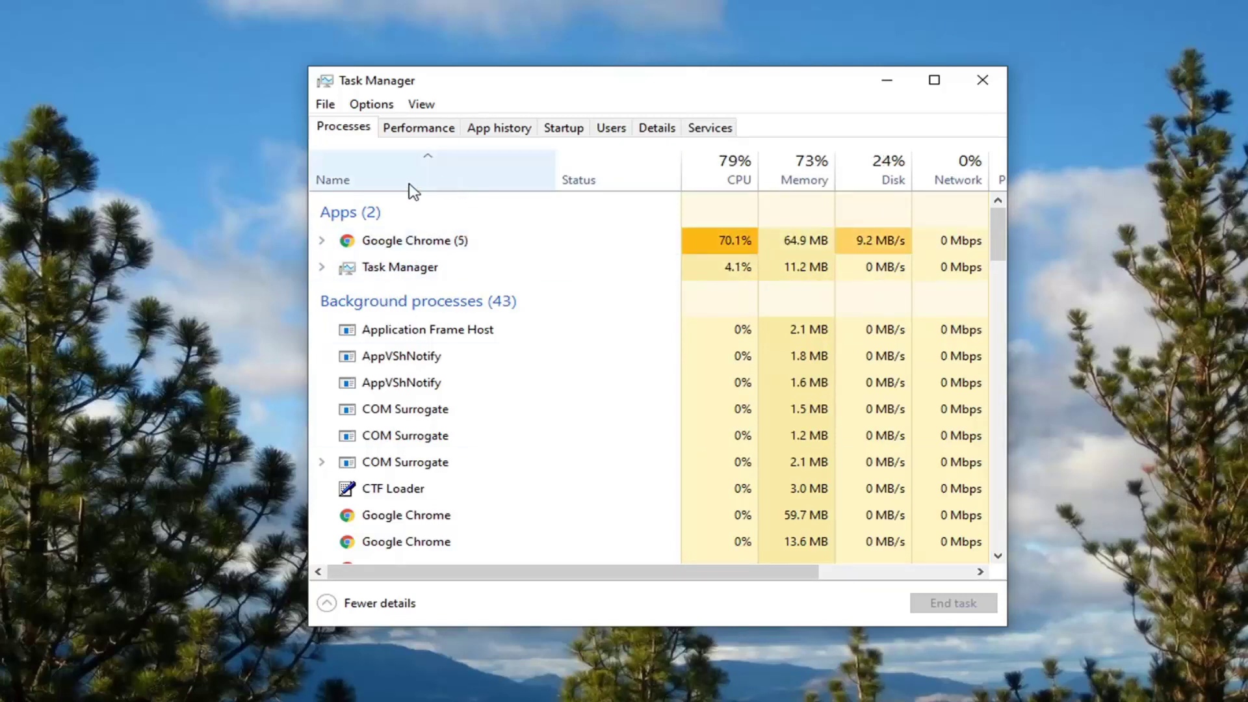
right_click(388, 267)
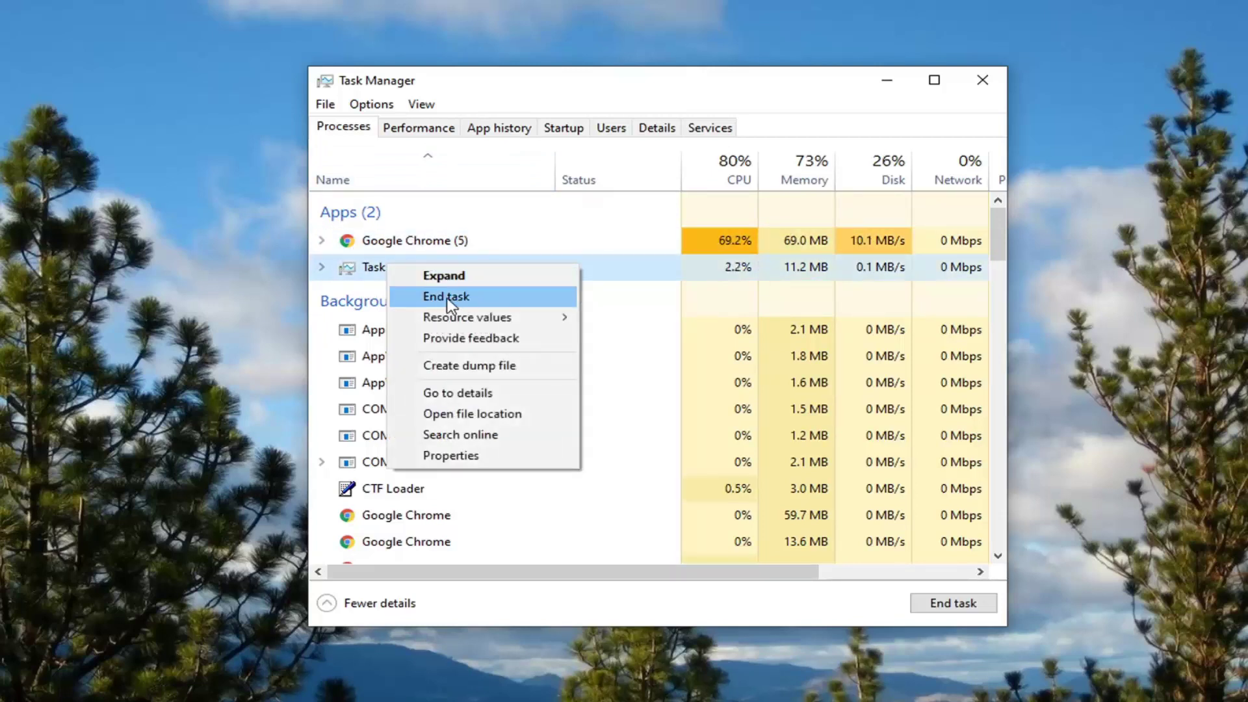
left_click(369, 247)
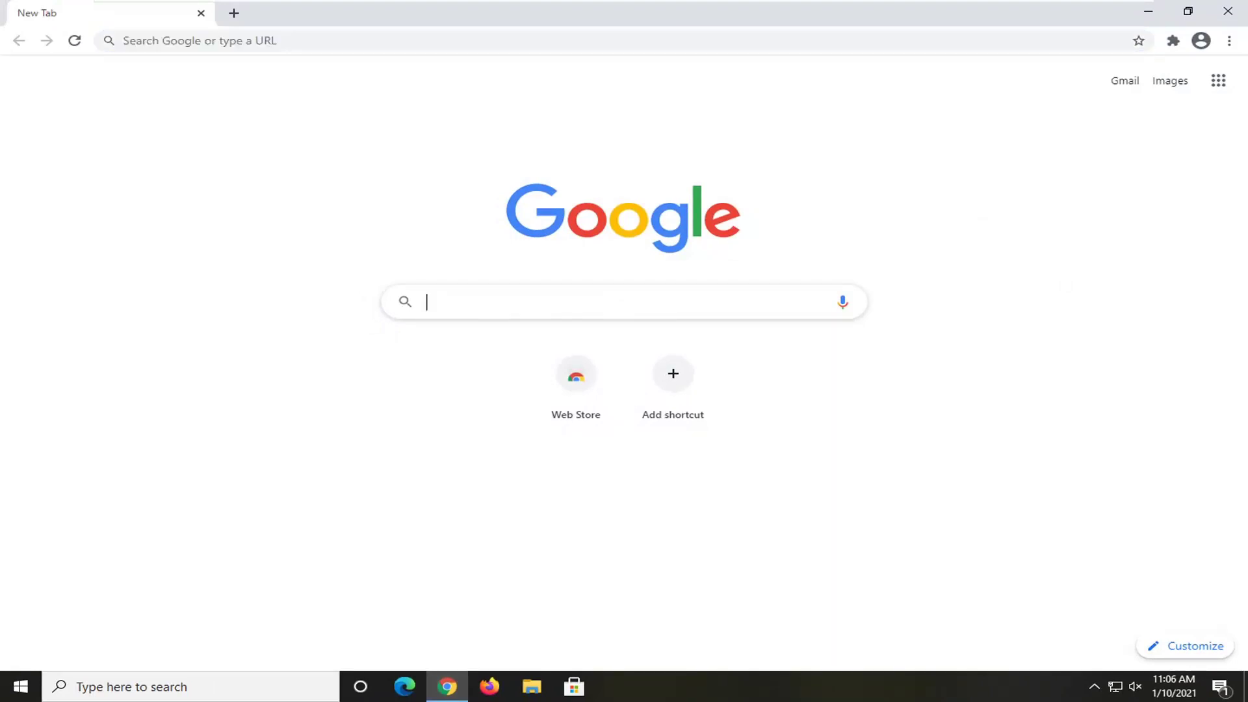
Search Google for 'quicktime download'
type("quickri")
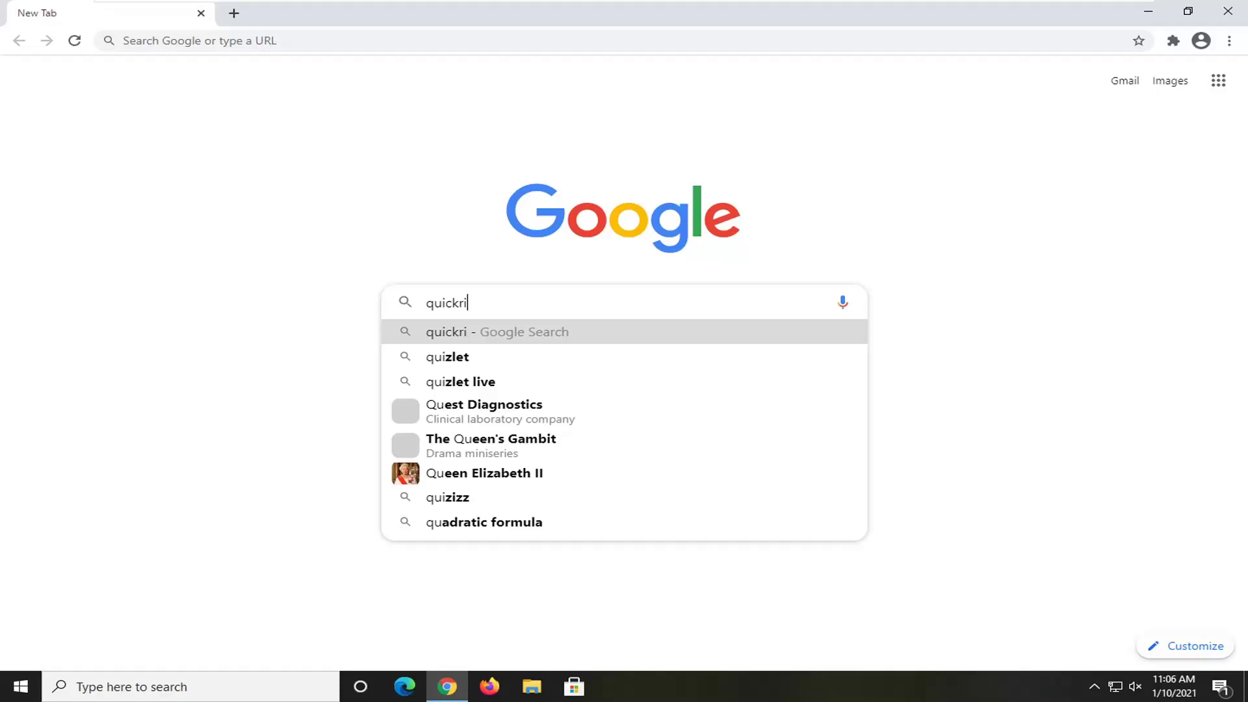
key("BackSpace")
key("BackSpace")
type("t")
key("BackSpace")
type("kti")
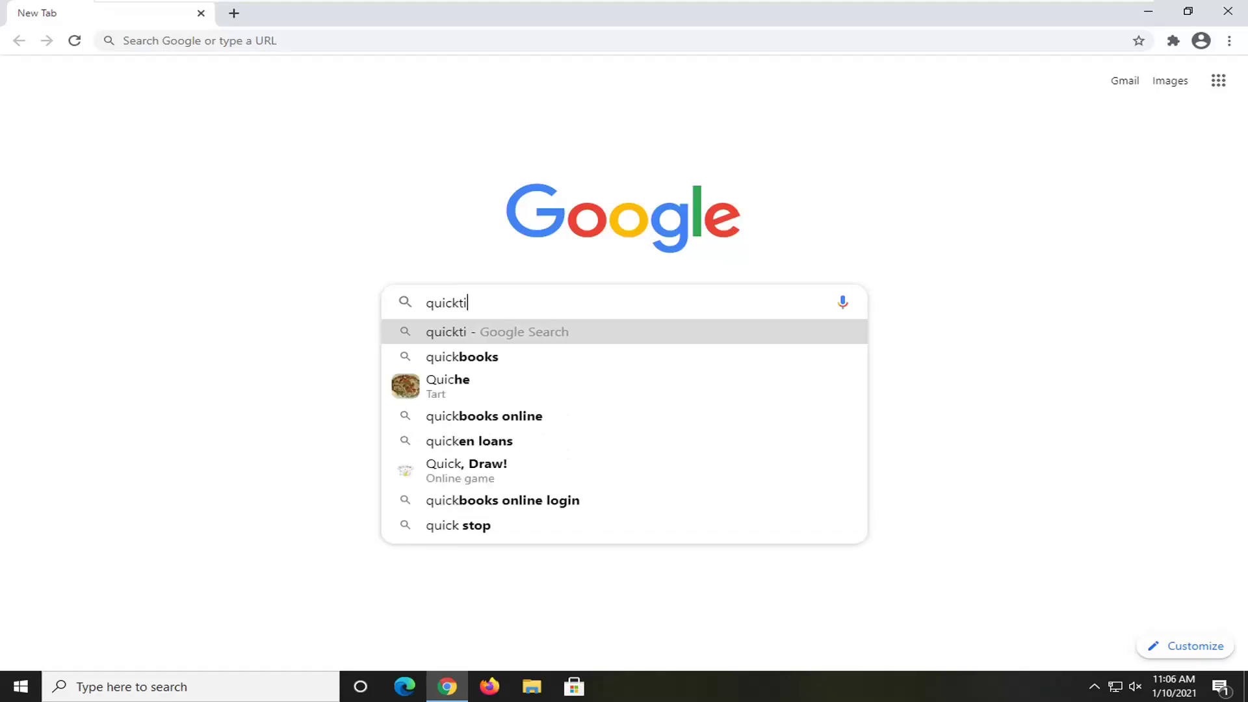
type("me download")
key("Return")
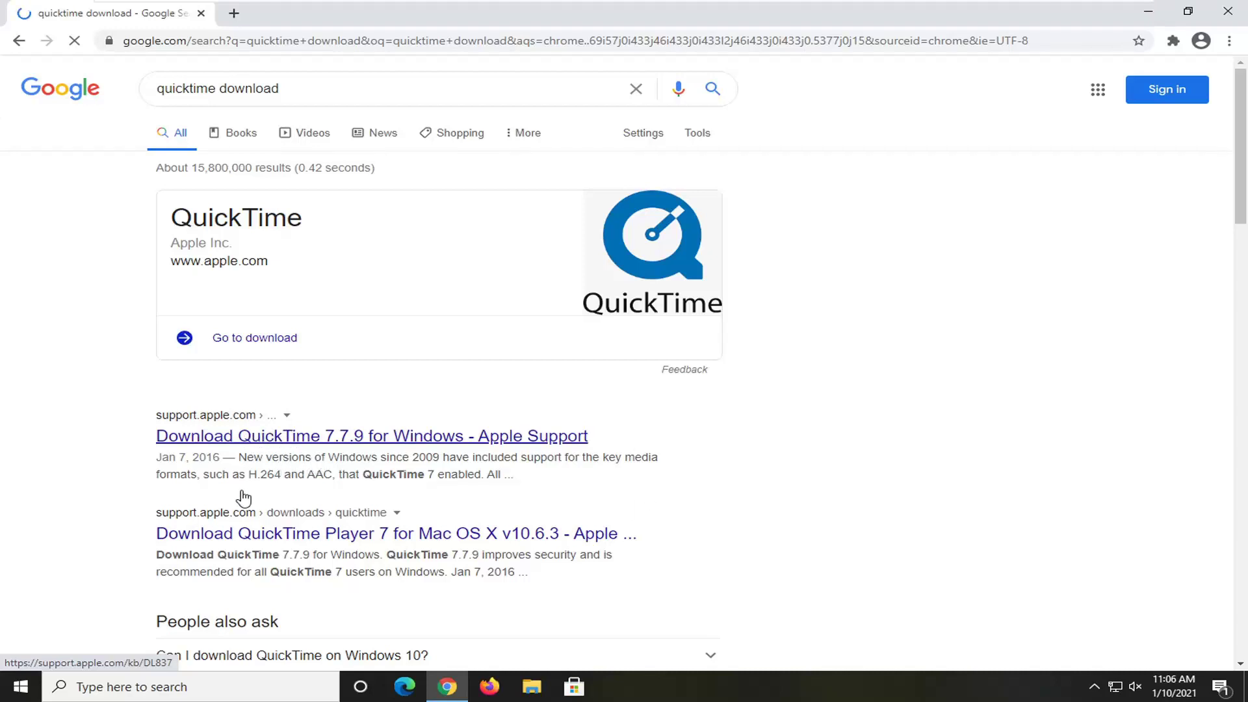
Download QuickTimeInstaller.exe from Apple's QuickTime 7.7.9 for Windows support page and open it
left_click(213, 449)
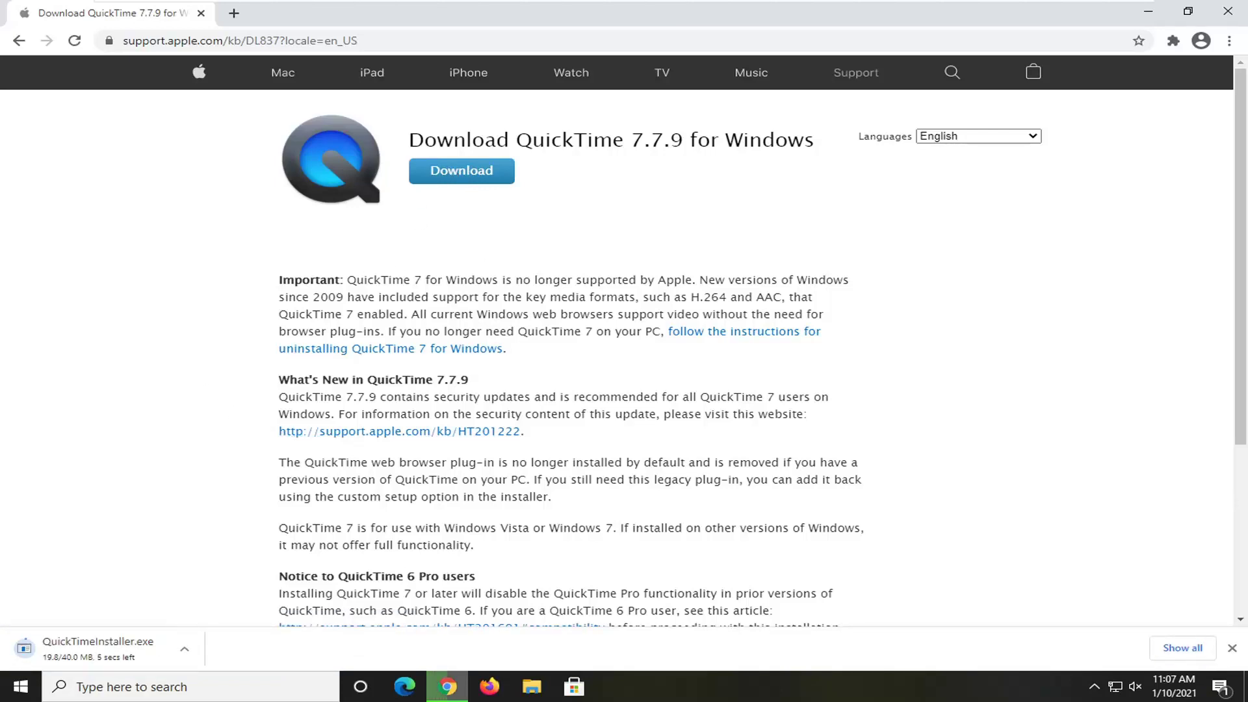
left_click(65, 653)
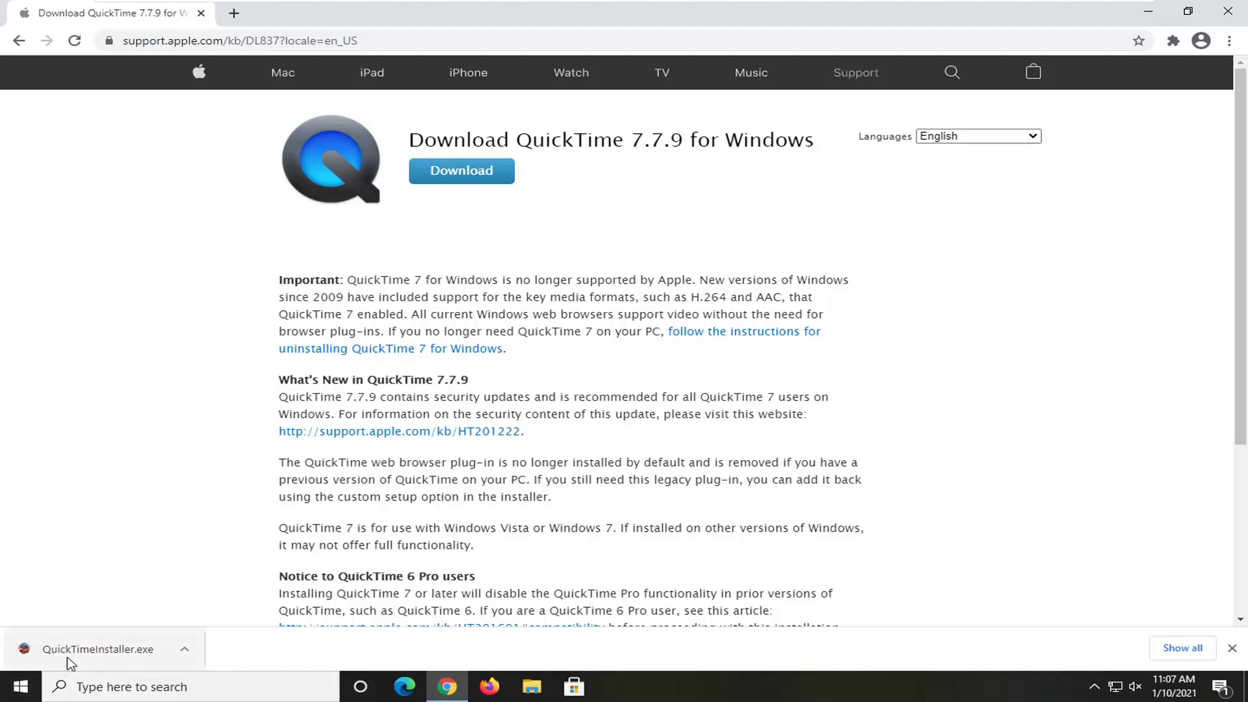
left_click(69, 650)
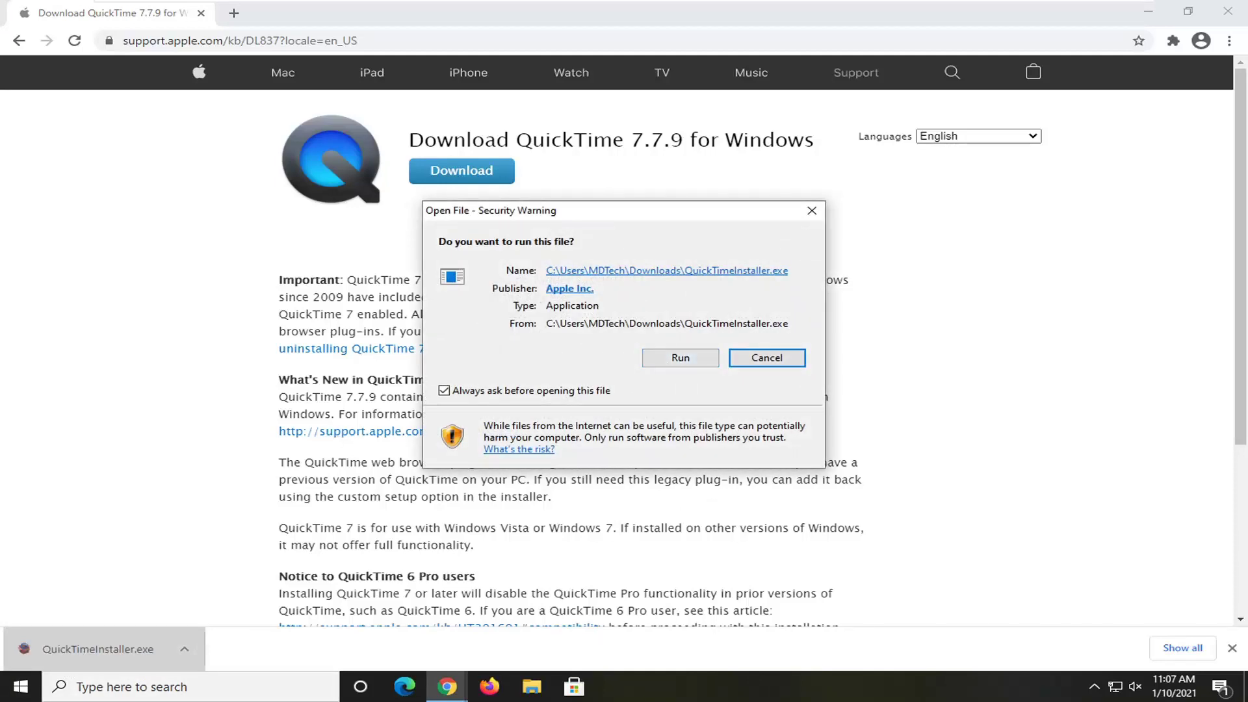
Cancel the security warning and show QuickTimeInstaller.exe in its Downloads folder from Chrome's downloads
left_click(770, 362)
left_click(184, 647)
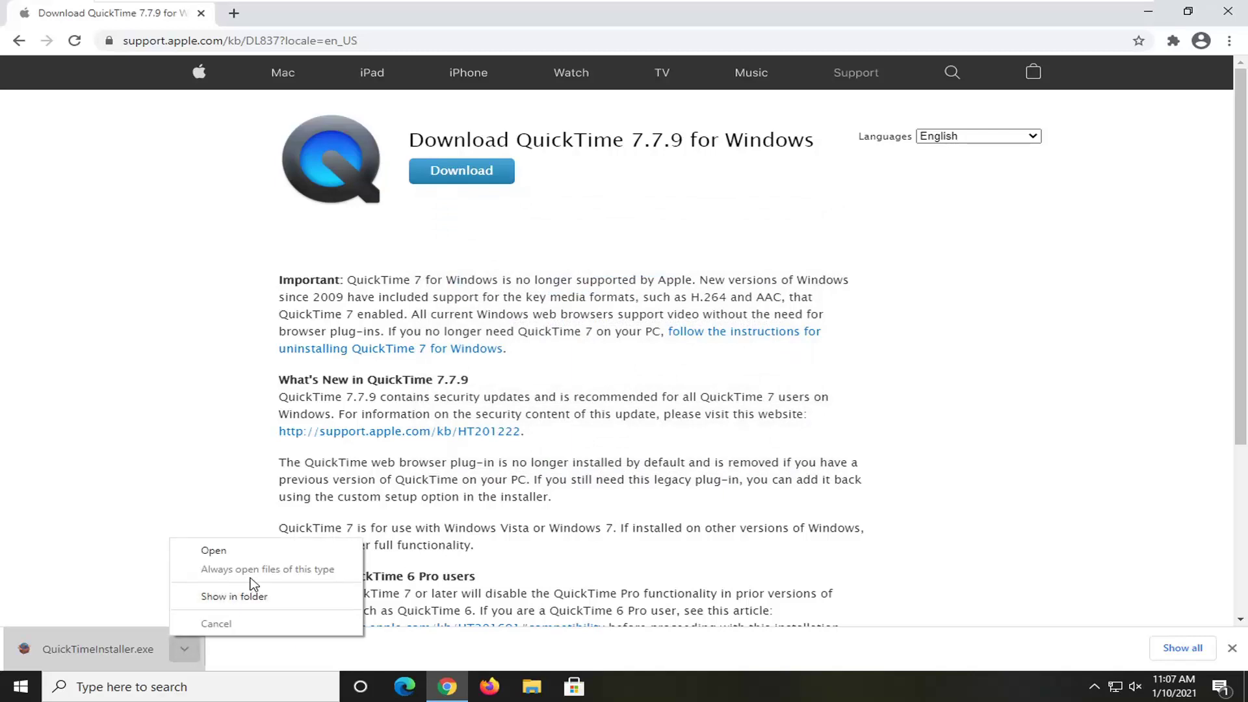
left_click(216, 623)
left_click(1229, 41)
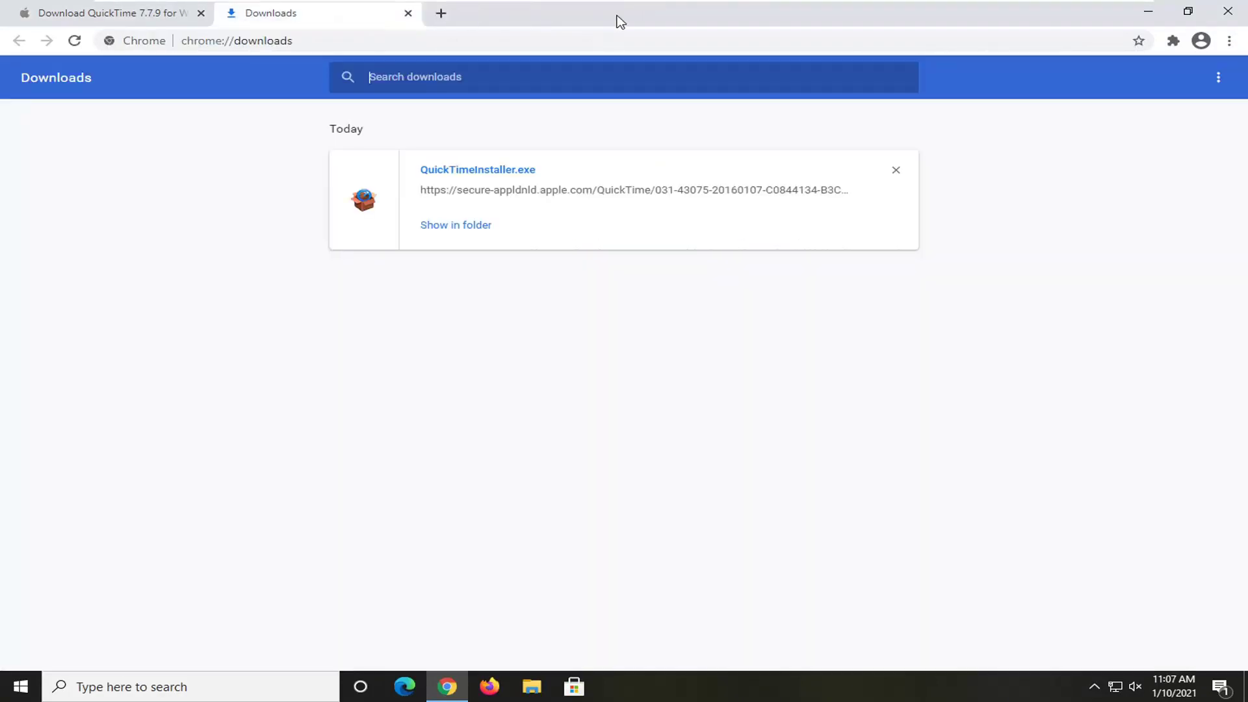
left_click(451, 225)
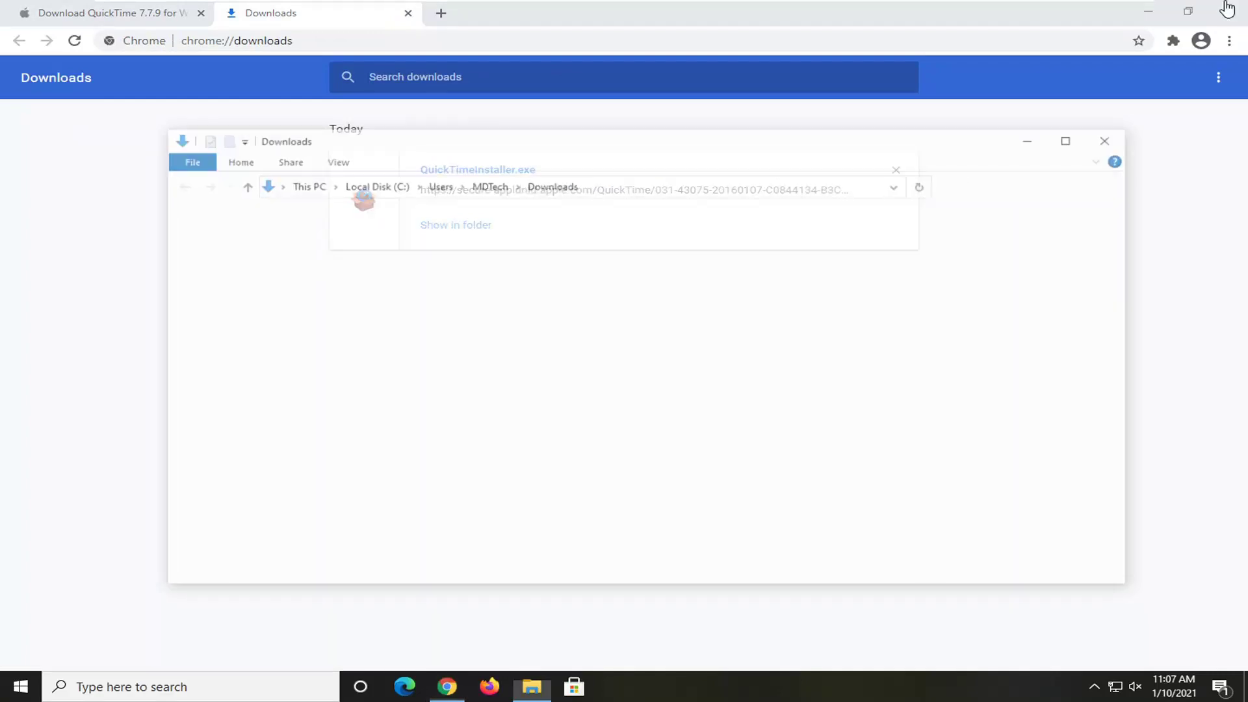
Move QuickTimeInstaller from Downloads onto the desktop and close the folder window
left_click(1142, 20)
left_click(1148, 11)
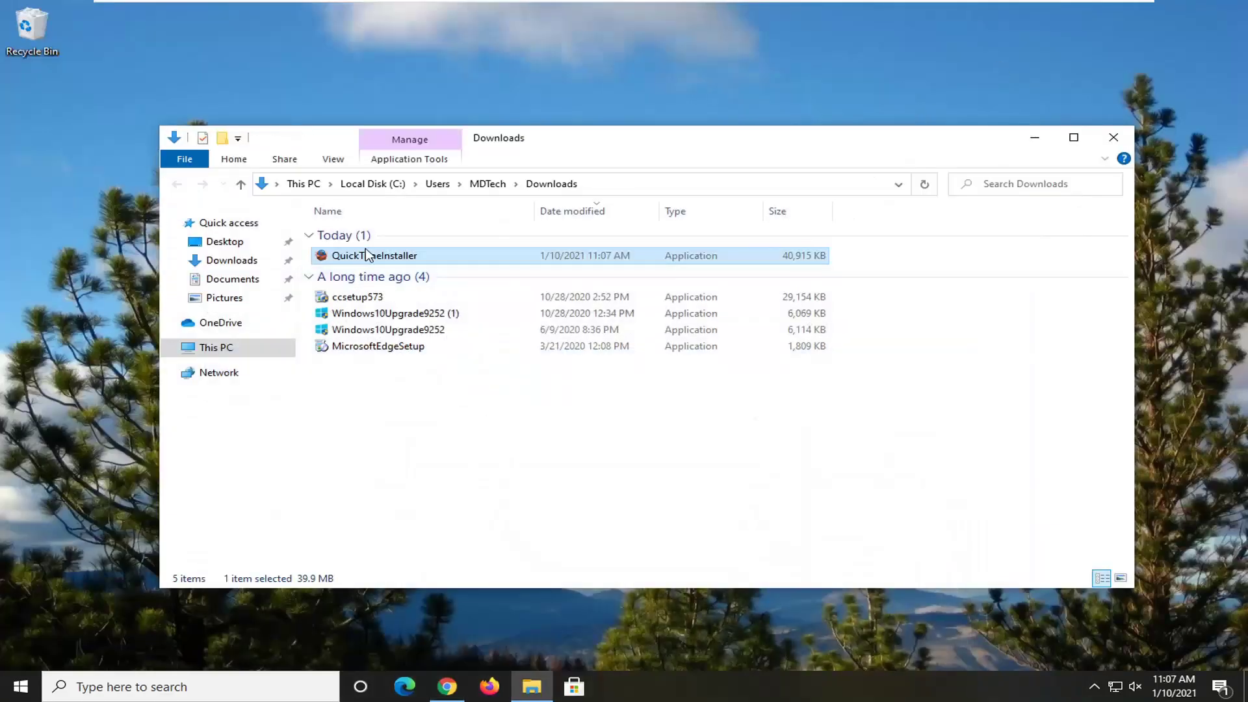
left_click_drag(367, 254, 489, 193)
left_click(1114, 137)
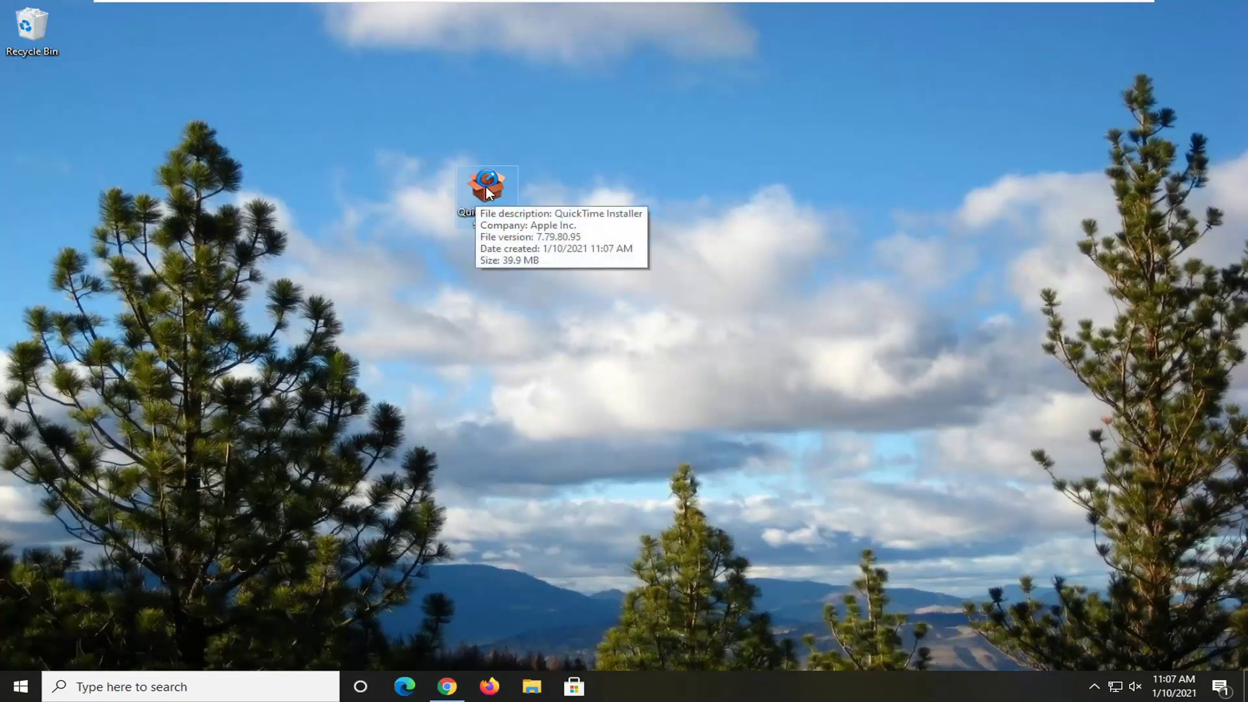
Set QuickTimeInstaller's Compatibility properties to run in compatibility mode for Windows 7
right_click(487, 188)
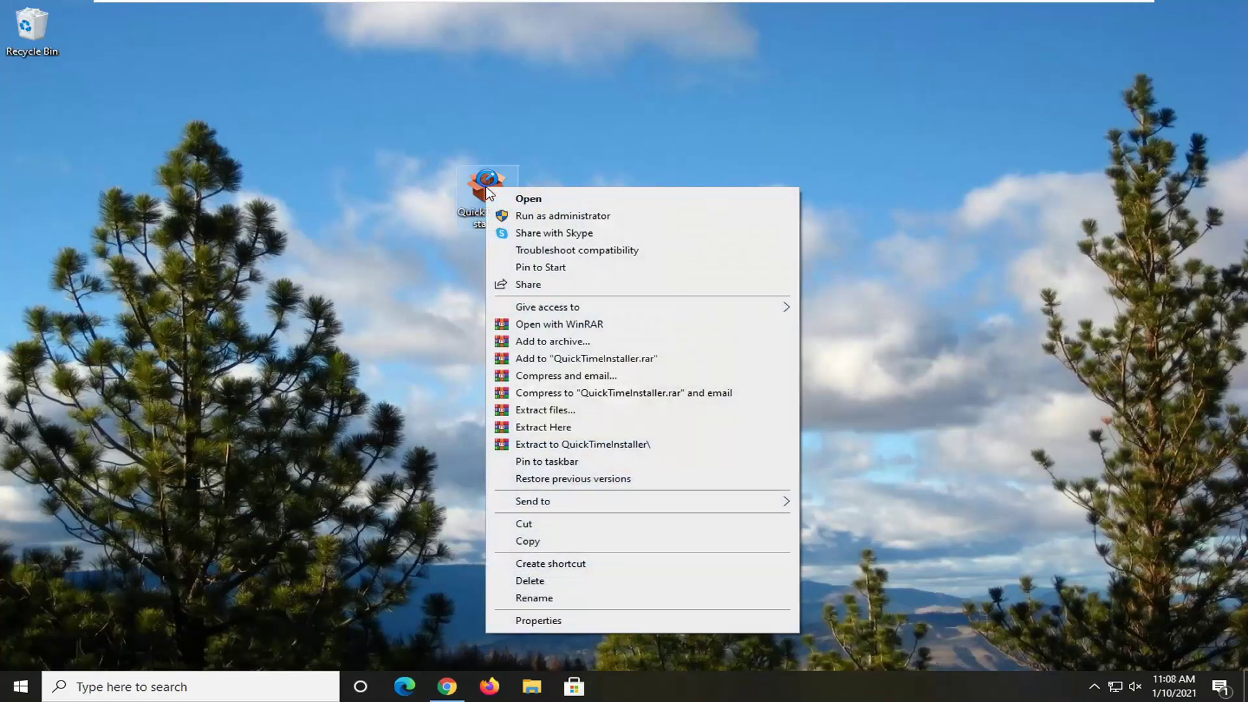
left_click(528, 620)
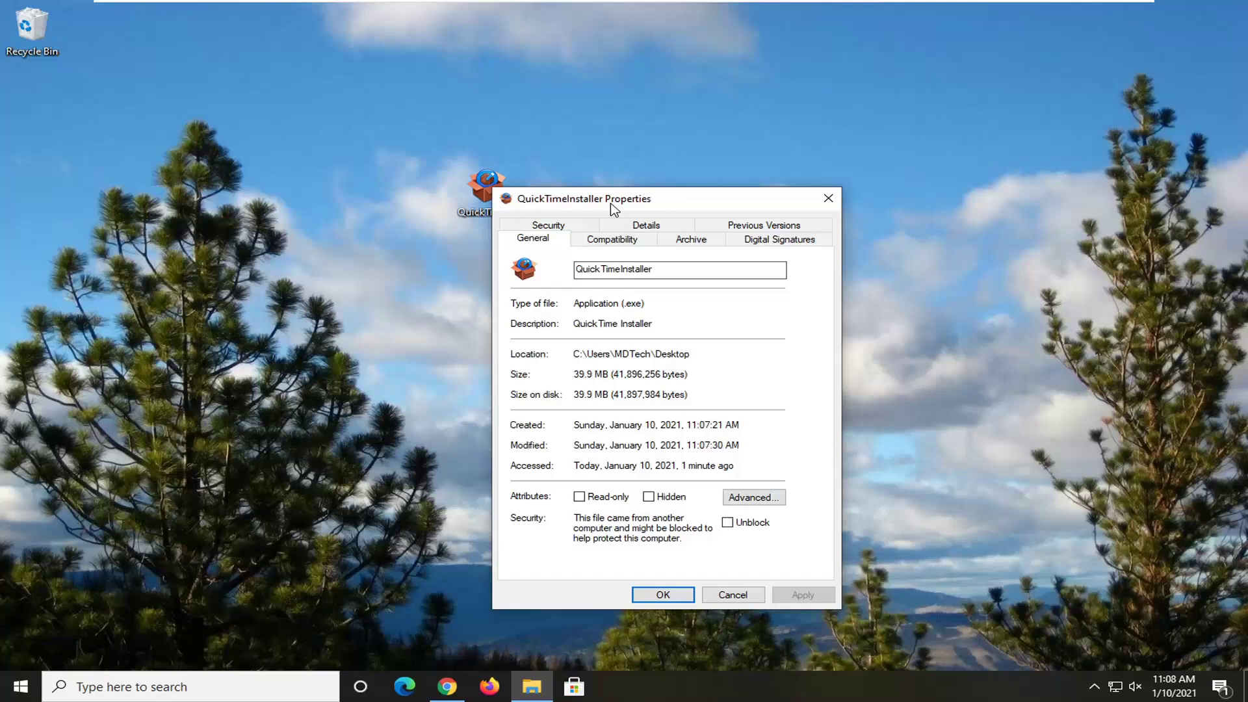
left_click_drag(615, 200, 562, 118)
left_click(545, 162)
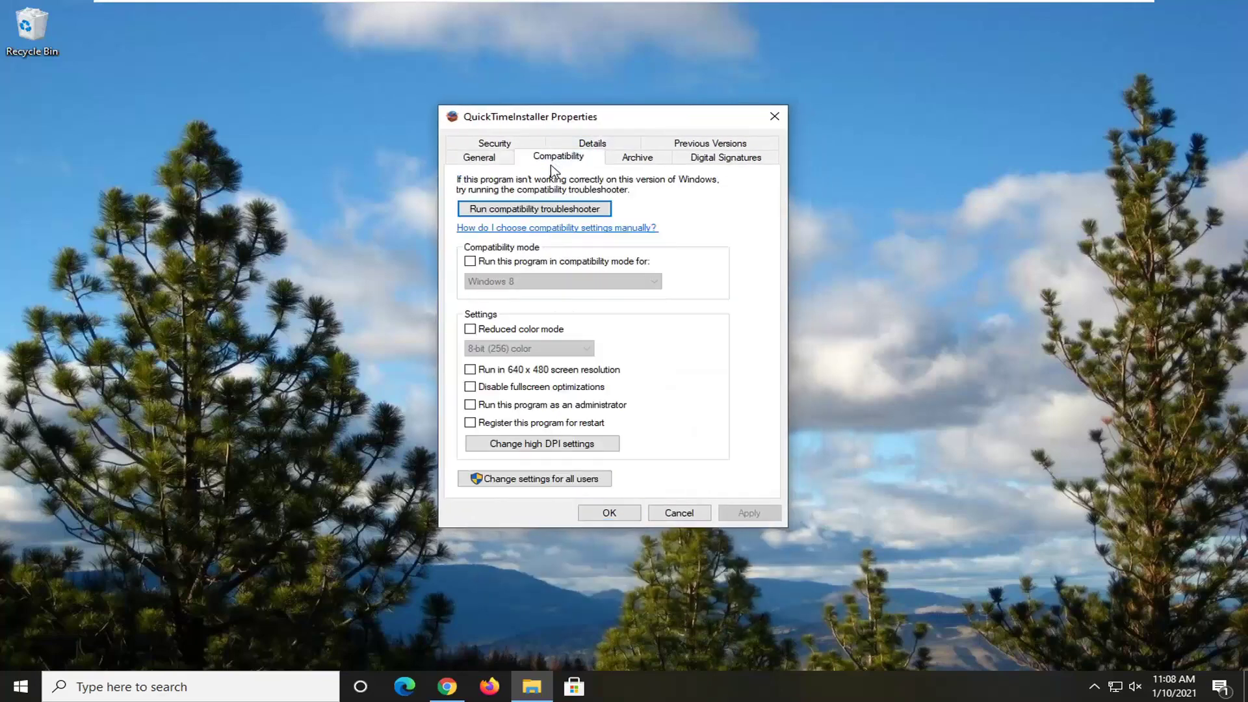
left_click(589, 263)
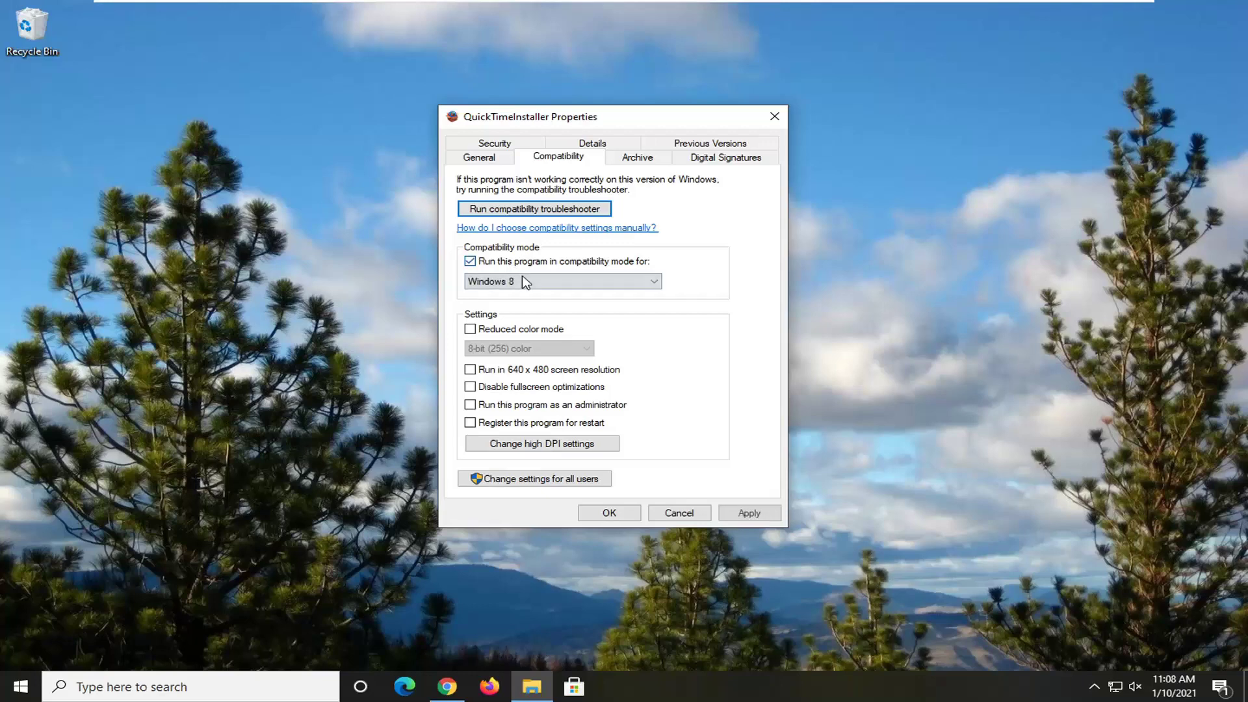
left_click(629, 281)
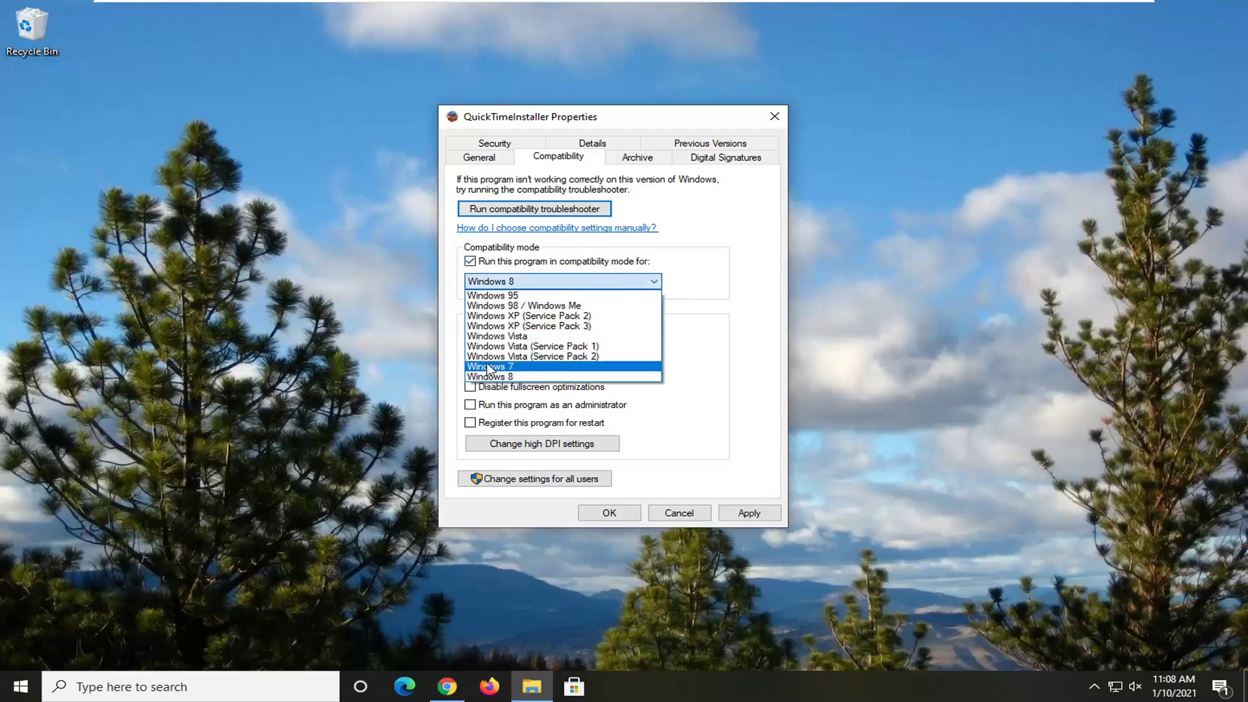
left_click(490, 366)
left_click(760, 515)
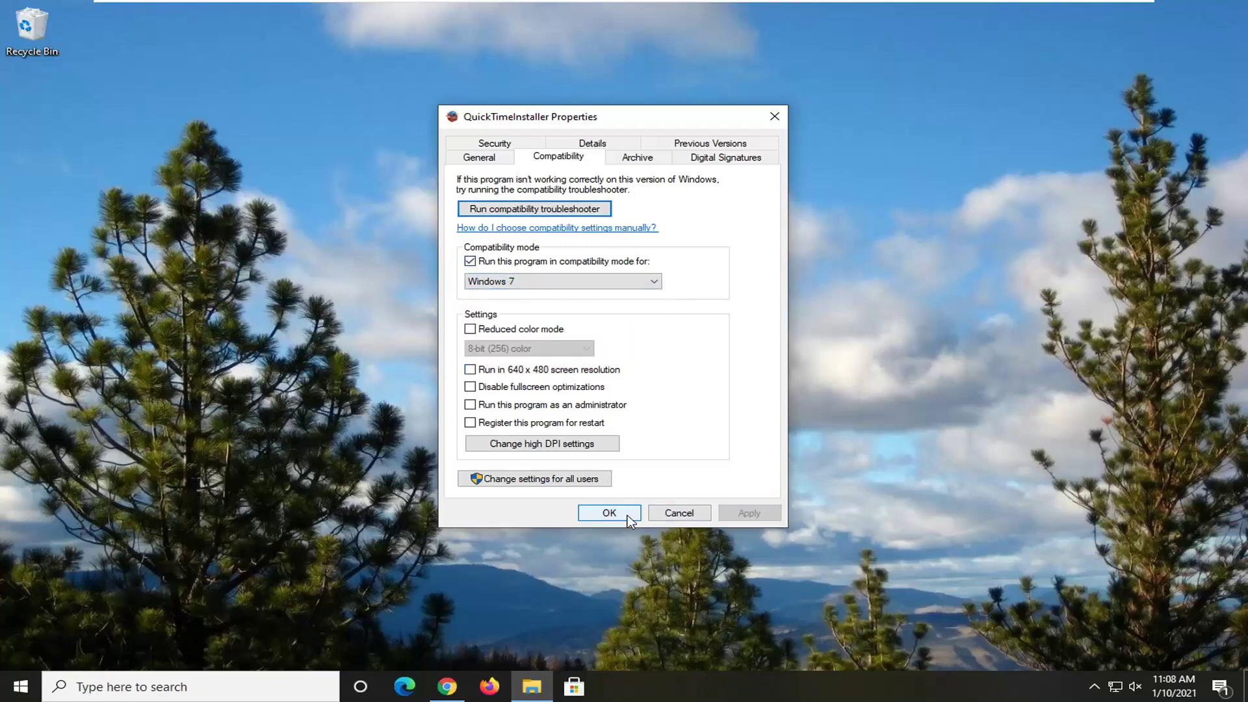
left_click(607, 513)
Run QuickTimeInstaller, accept the license, and start a Typical install into C:\Program Files\QuickTime\
double_click(486, 183)
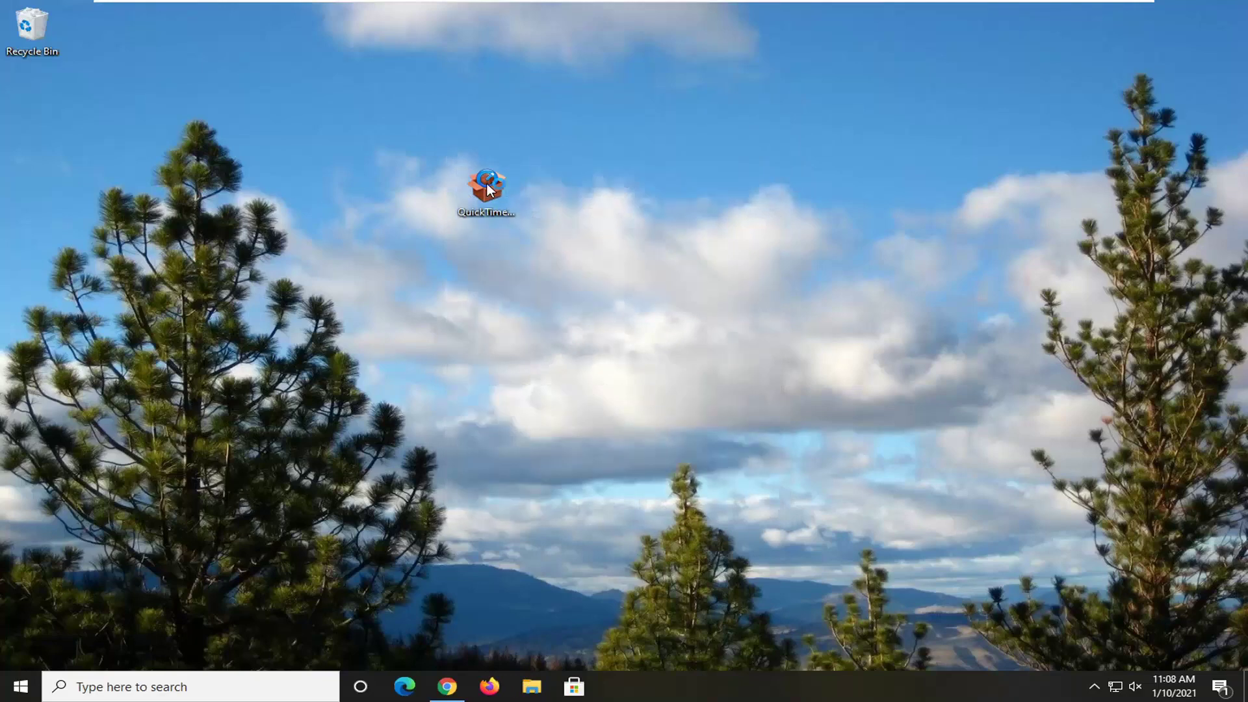
left_click(685, 358)
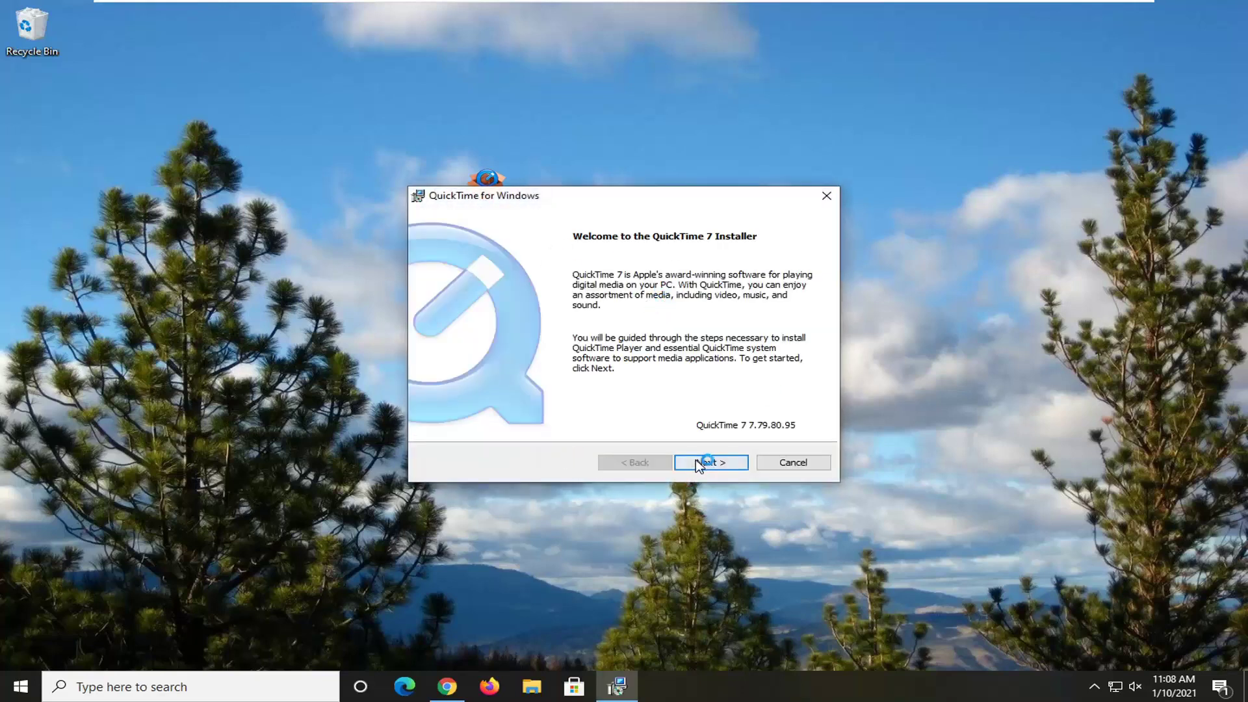
left_click(699, 464)
left_click(682, 461)
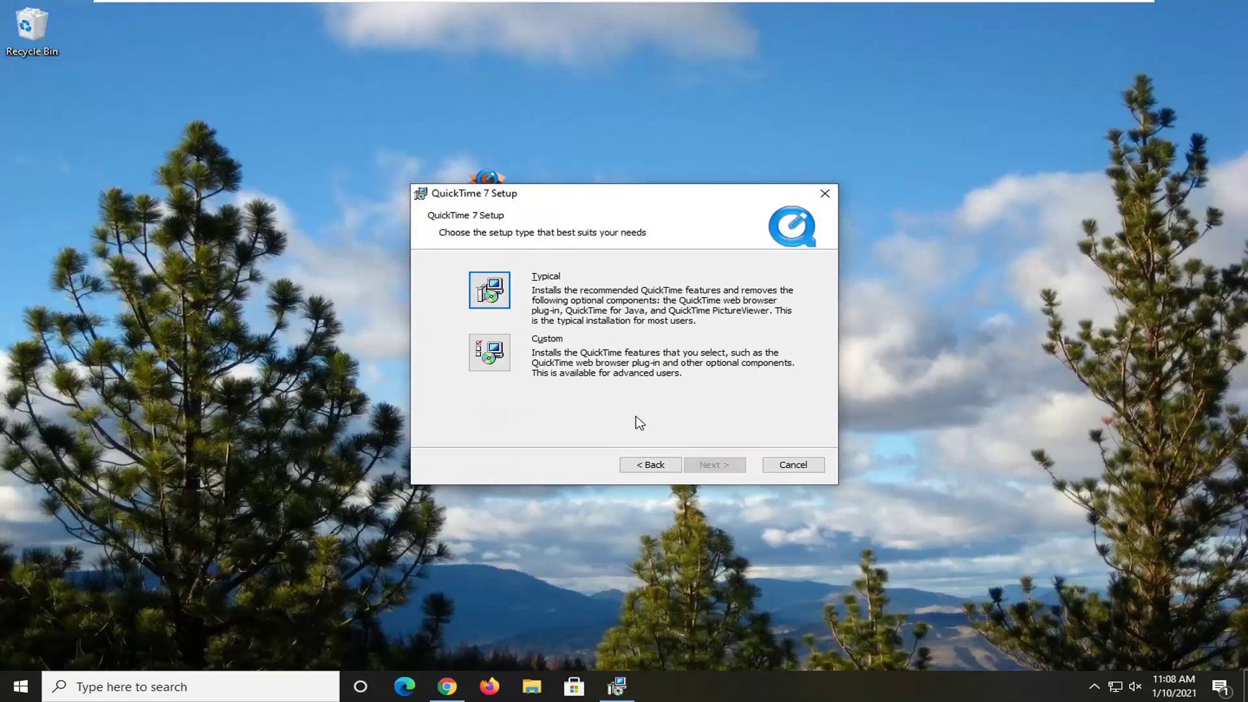
left_click(481, 278)
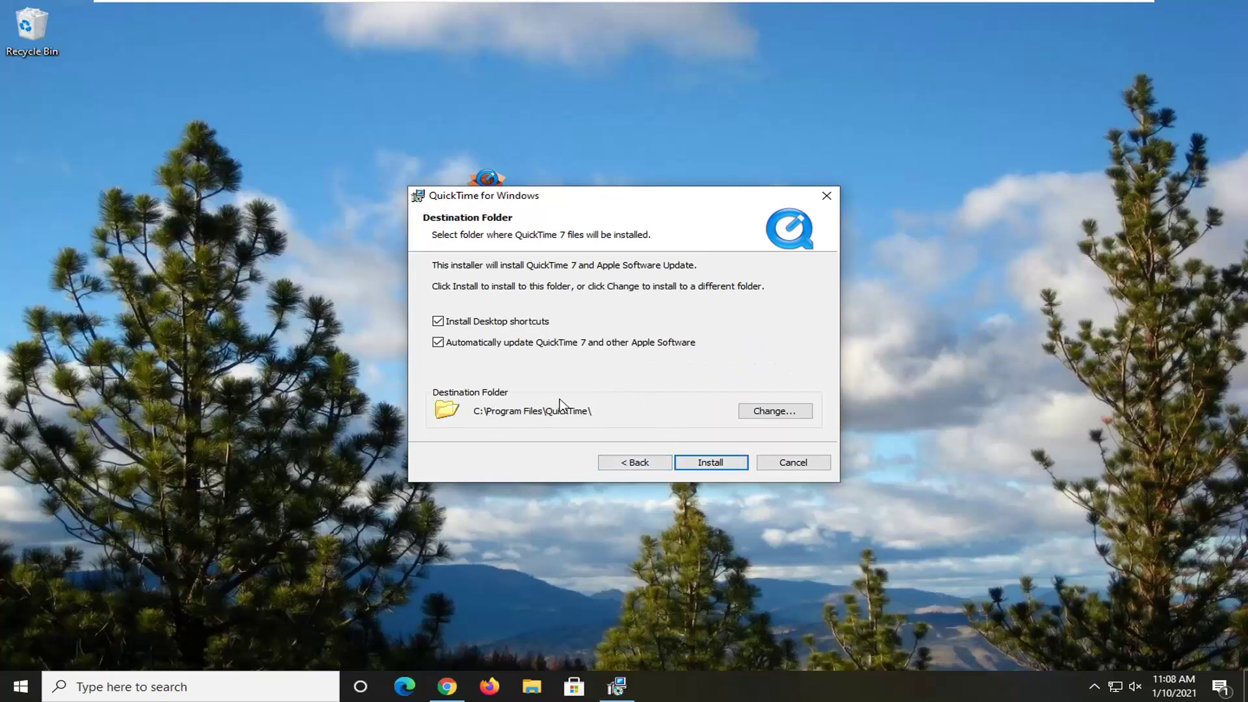
left_click(707, 464)
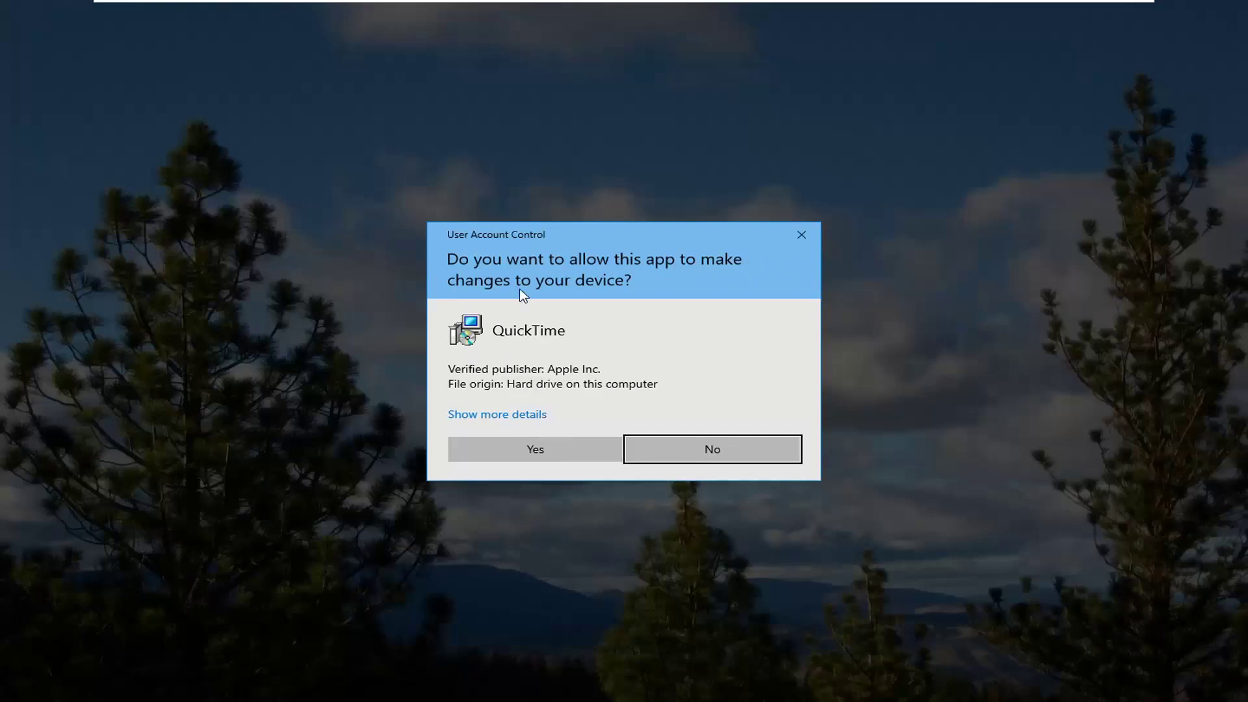
Approve the User Account Control prompts so QuickTime 7 finishes installing
left_click(512, 449)
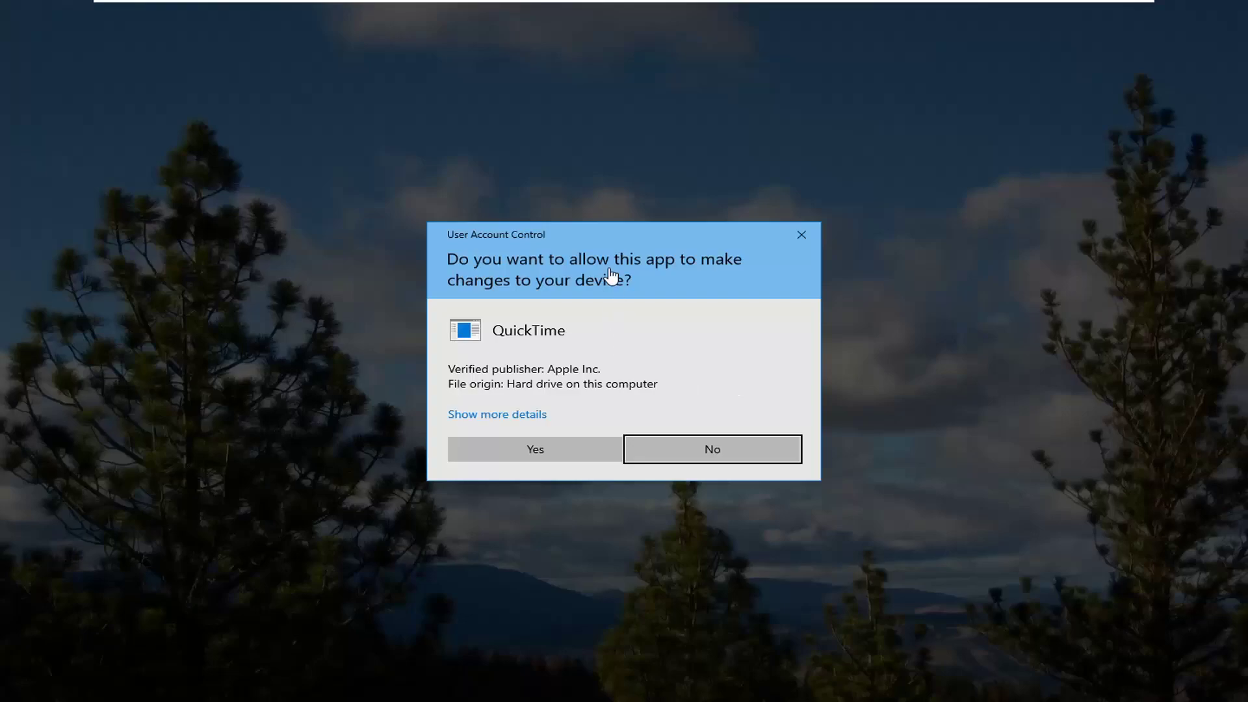
left_click(524, 451)
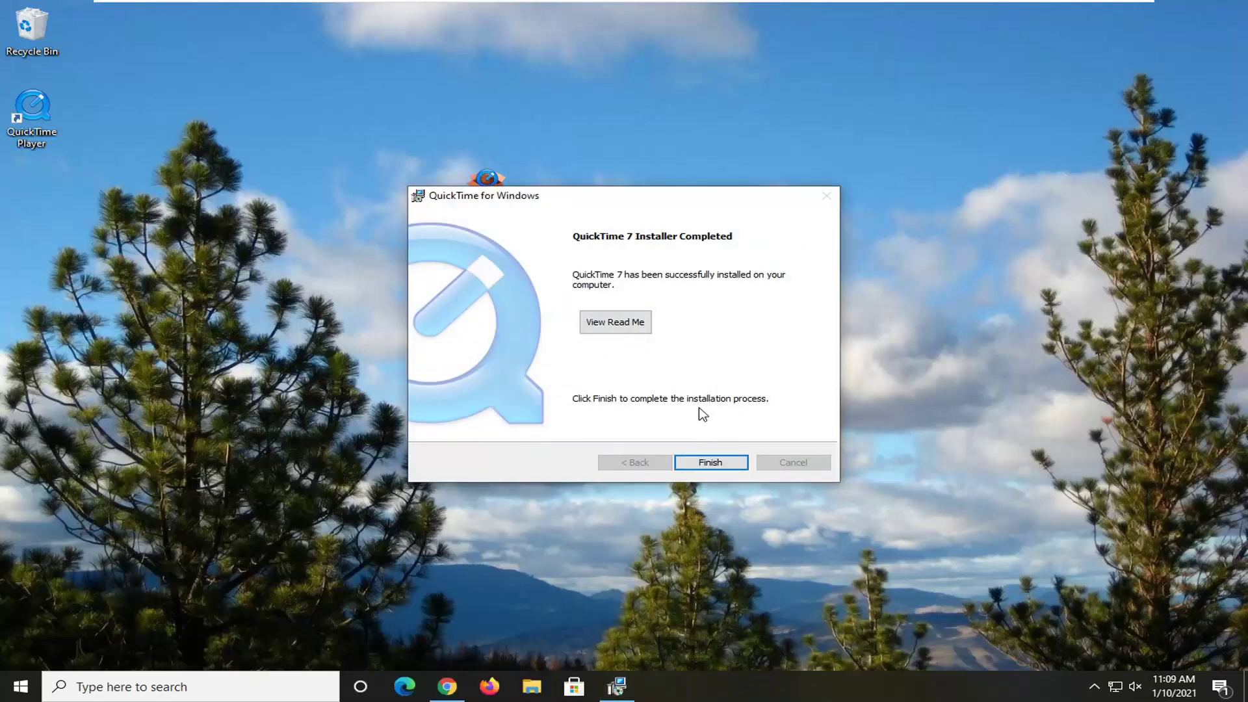
Finish and close the QuickTime 7 installer's completion page
left_click(709, 462)
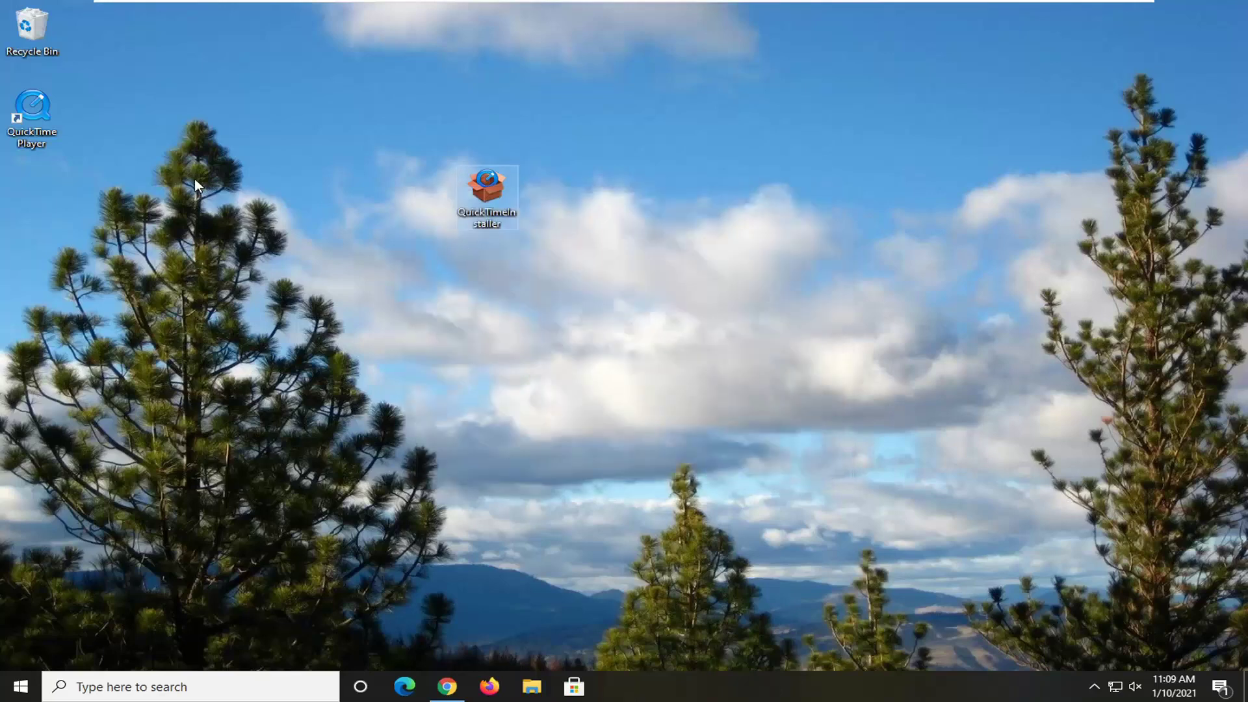